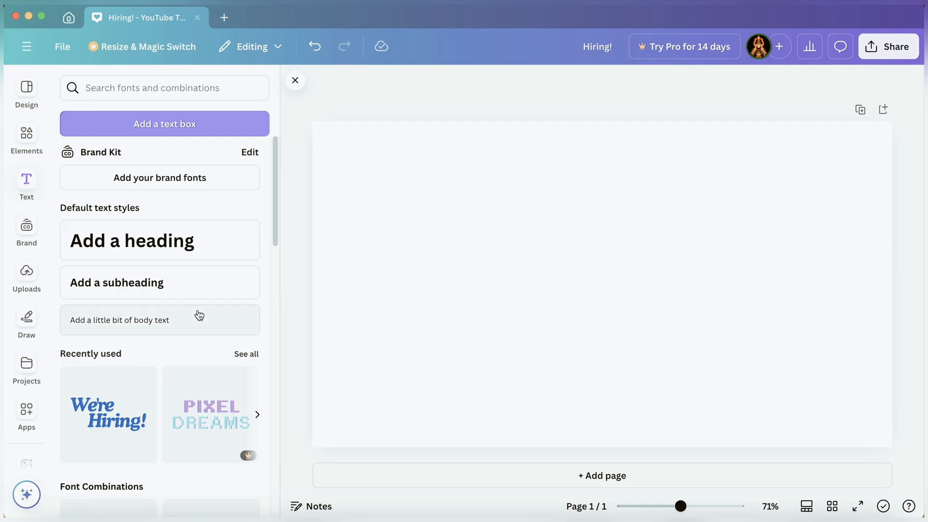
Add the JOIN NOW font combination from the text styles to the blank page.
scroll(197, 315, down, 3)
scroll(198, 315, down, 6)
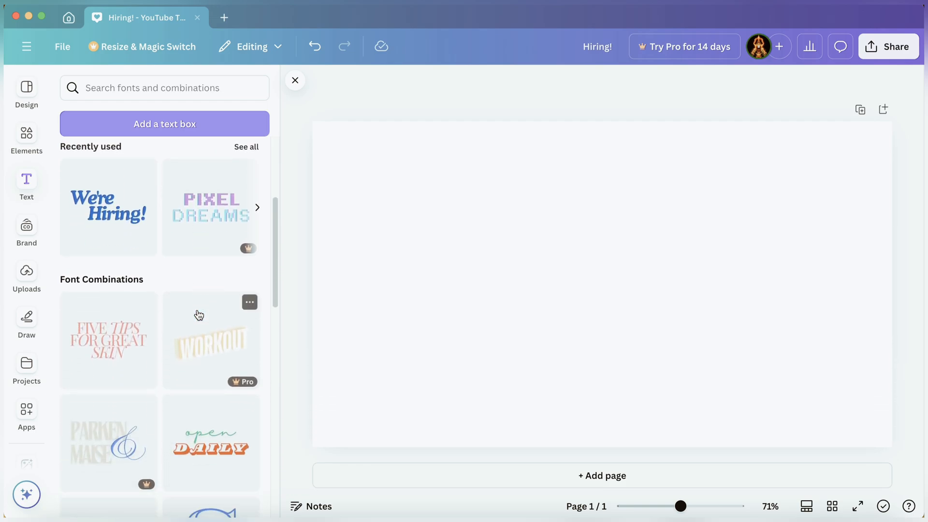
scroll(198, 315, down, 4)
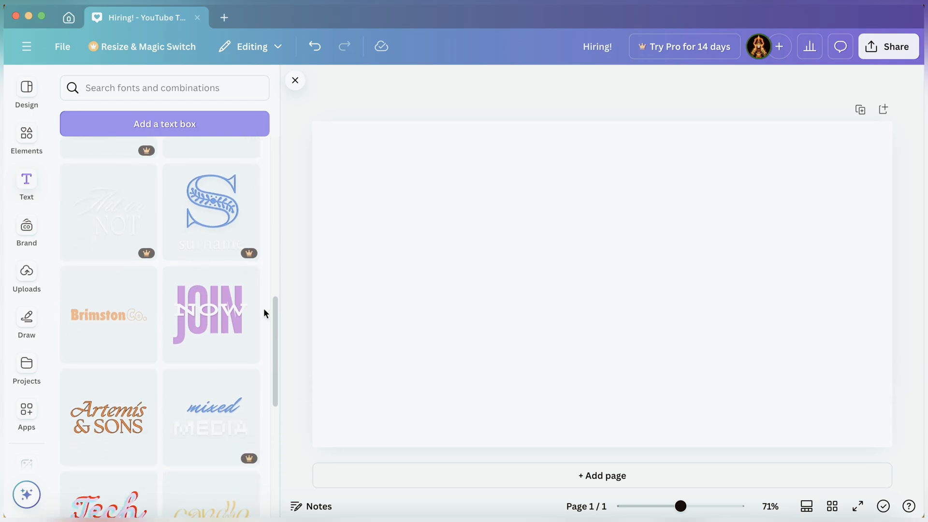
click(212, 314)
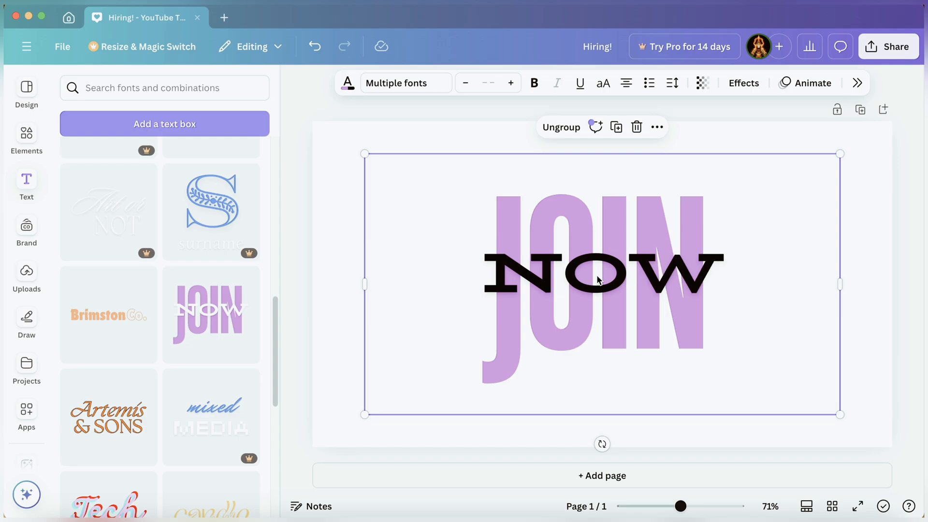
Delete the NOW word and change the remaining JOIN text to darts29.
click(617, 280)
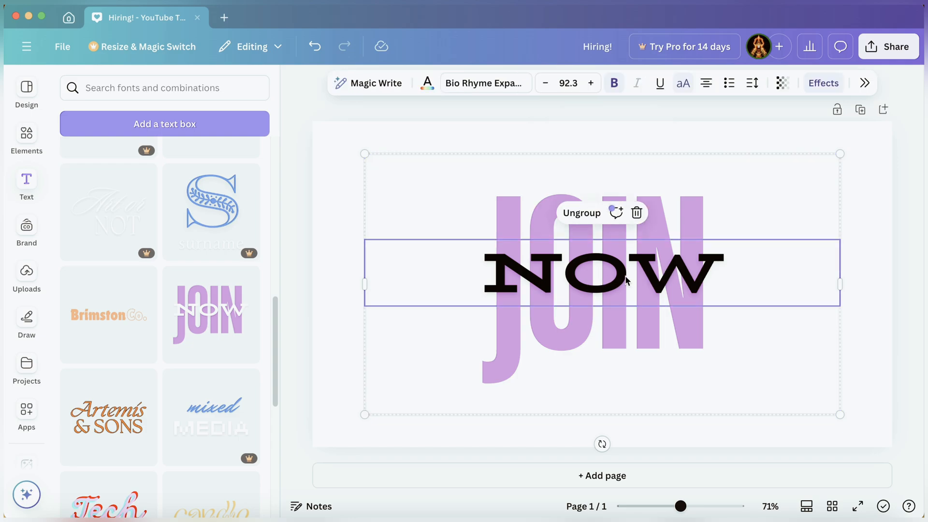
key(Delete)
double_click(601, 273)
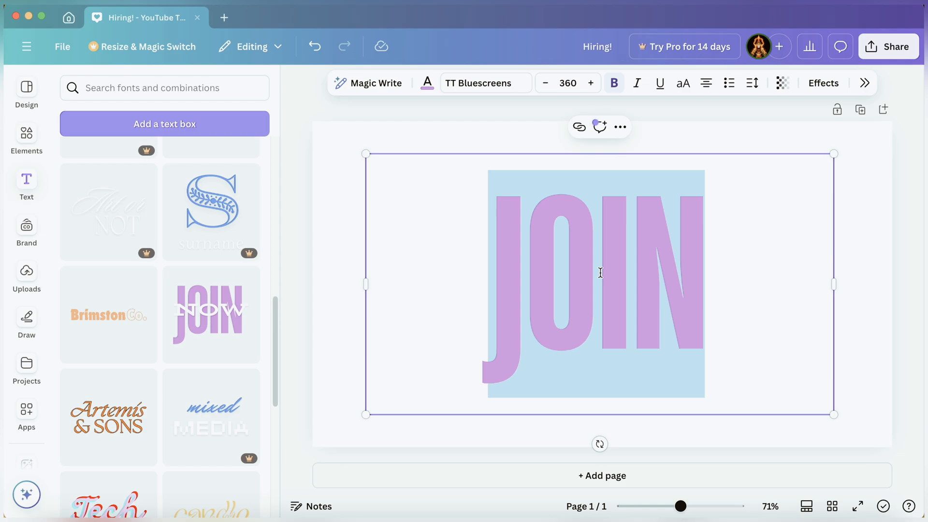
key(BackSpace)
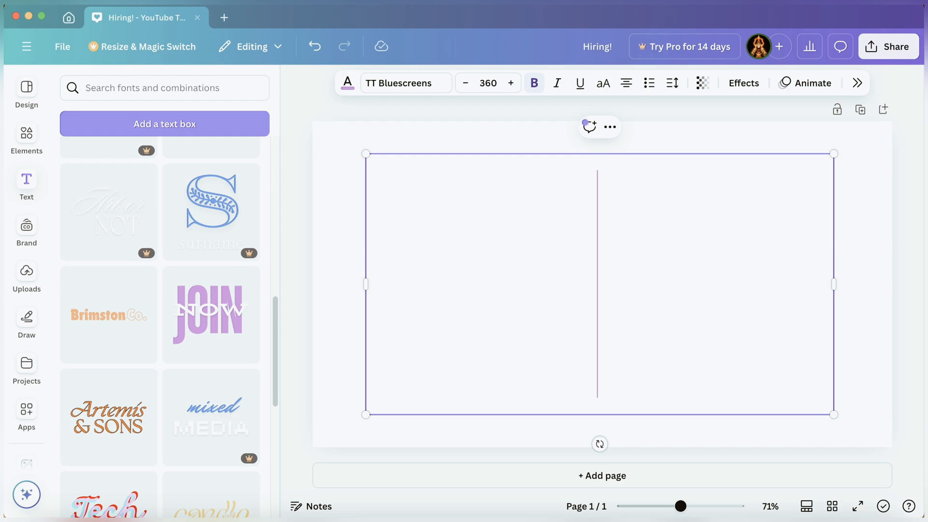
text(darts)
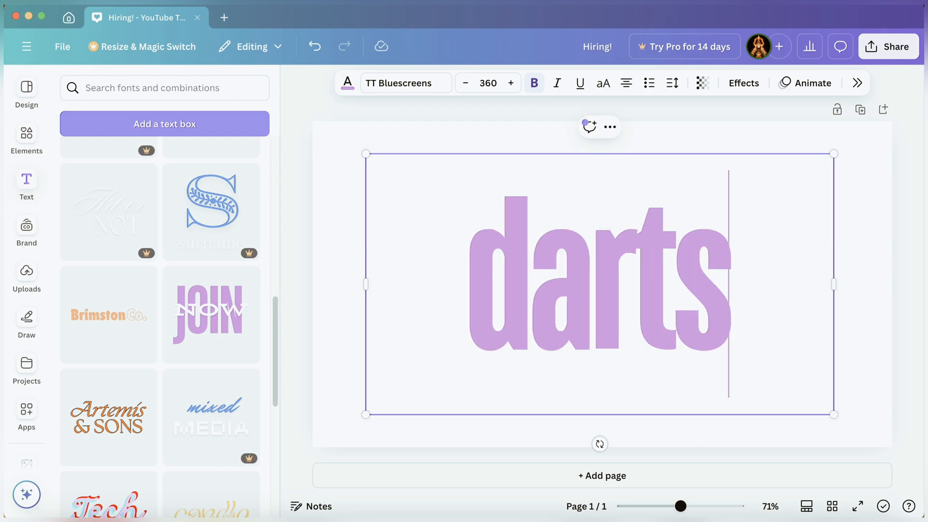
text(@)
key(BackSpace)
text(29)
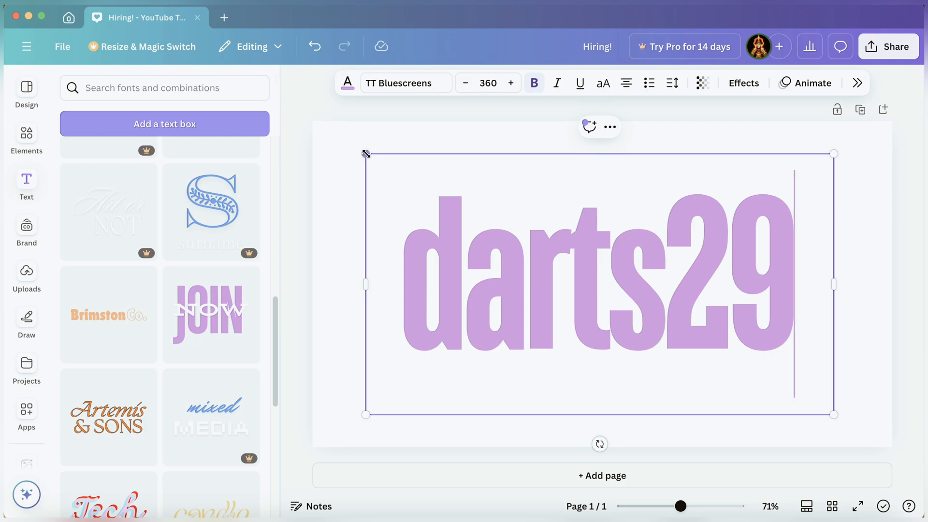
Resize the darts29 text box to about 319 font size and reposition it on the page.
drag(366, 154, 408, 178)
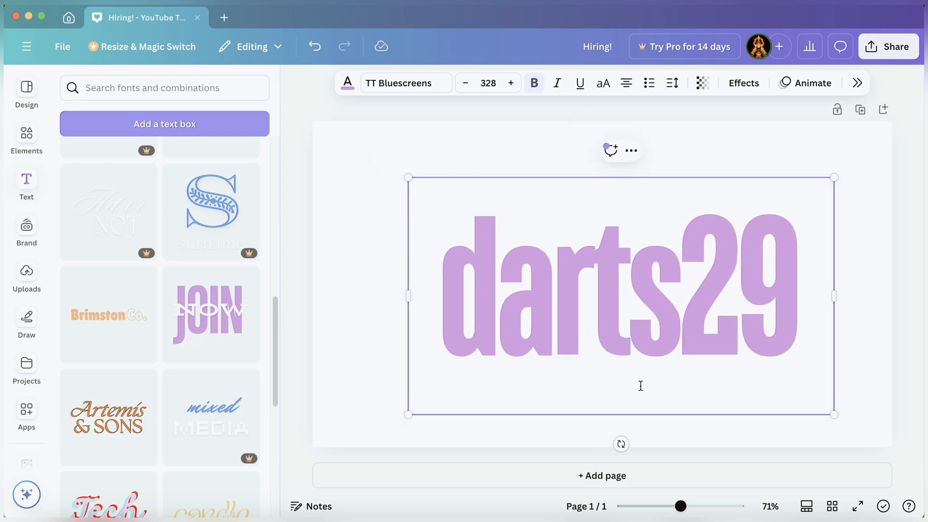
drag(834, 414, 823, 409)
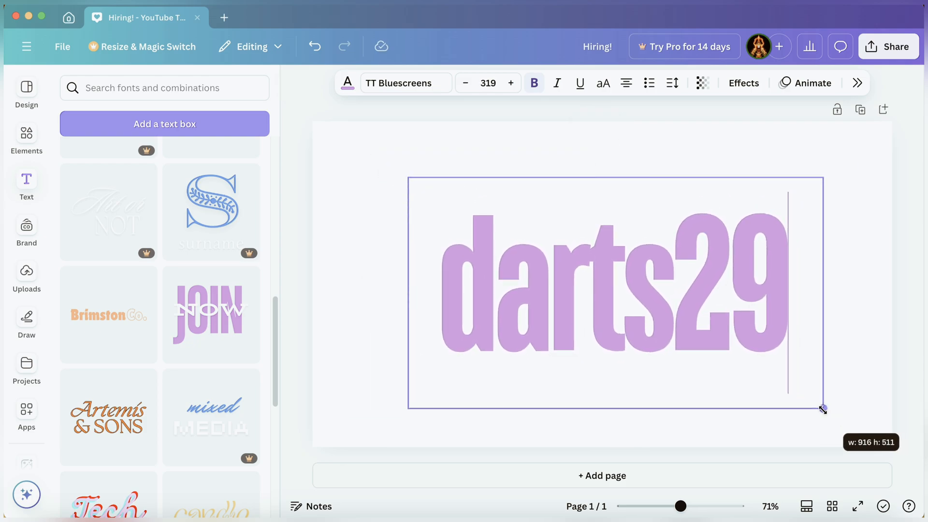
click(860, 404)
drag(678, 361, 654, 342)
Download the design as a PNG named Hiring!.png to the Desktop, replacing the existing file.
click(889, 54)
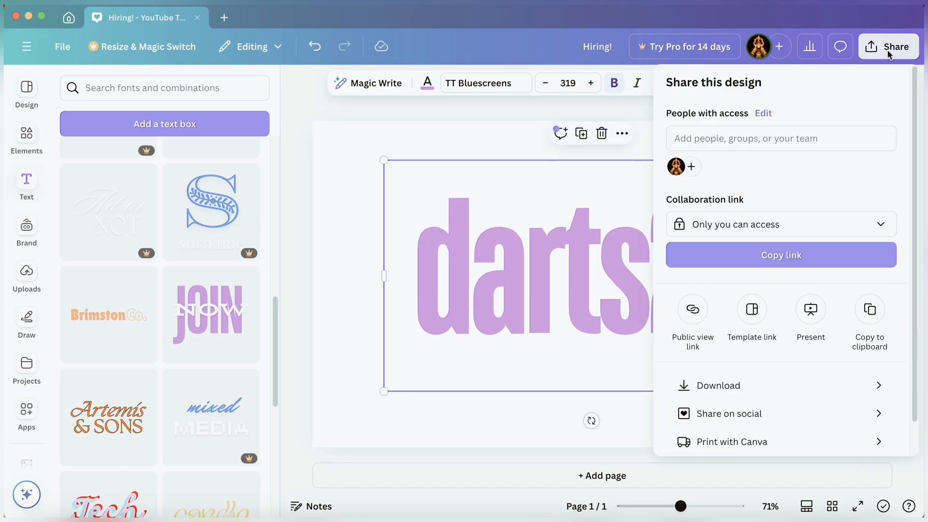
click(826, 390)
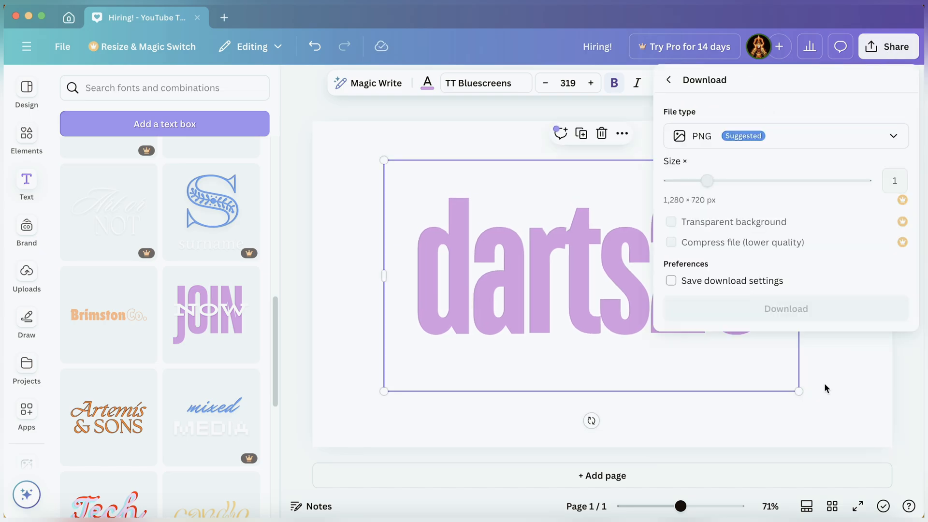
click(800, 311)
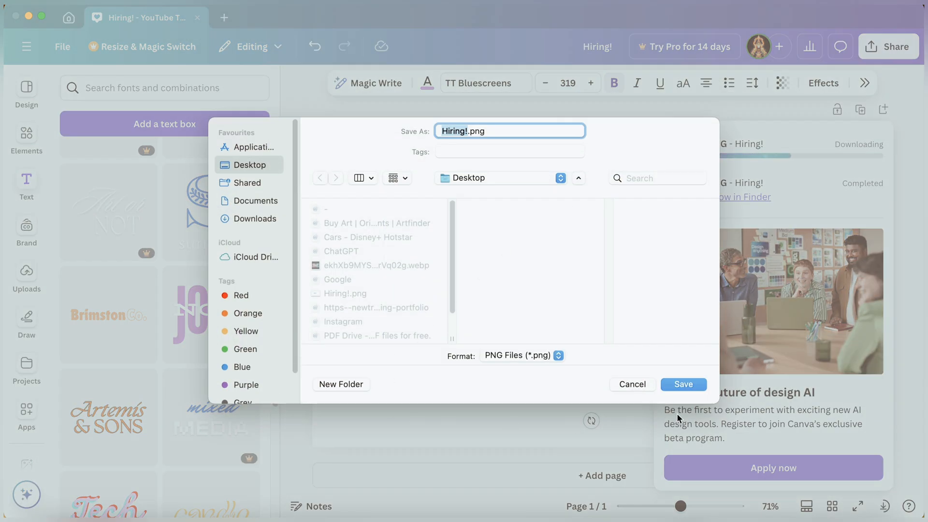
click(682, 383)
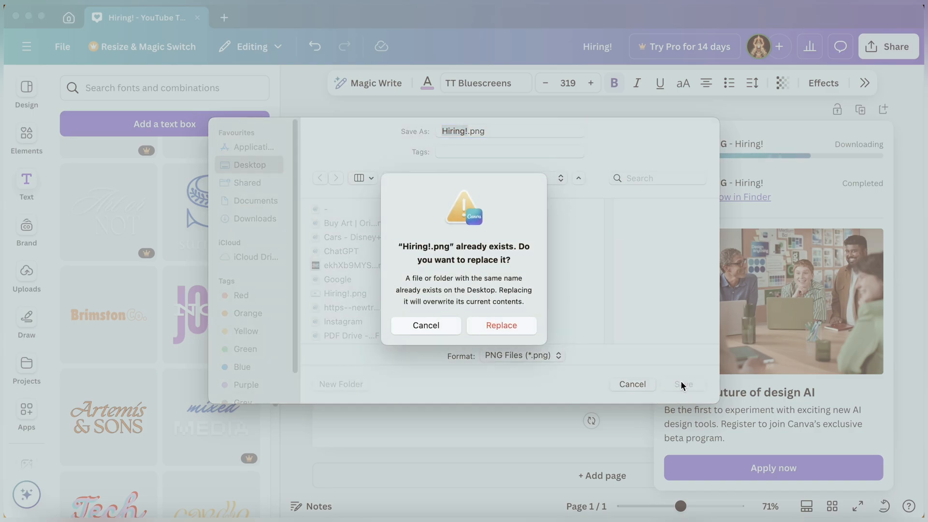
click(510, 327)
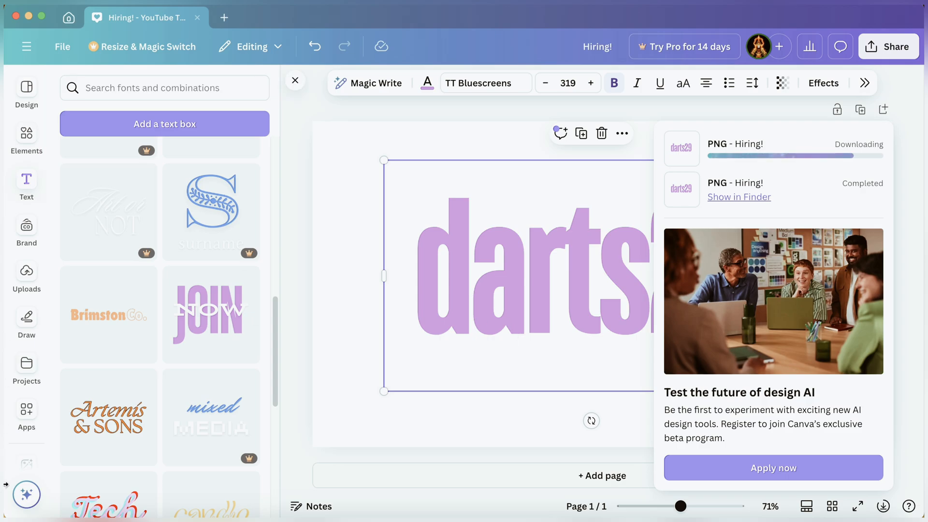
Switch to Creative Cloud and open Adobe Firefly in a full-size browser window.
click(29, 17)
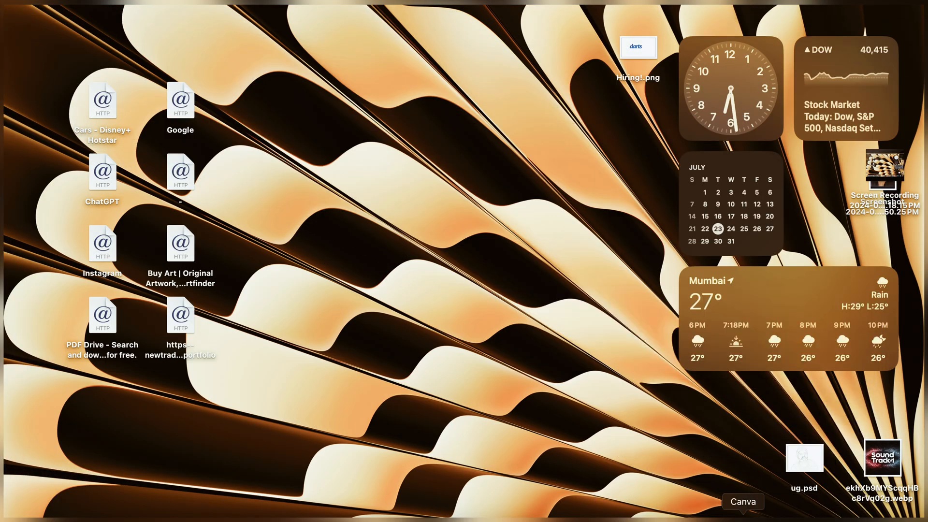
click(698, 519)
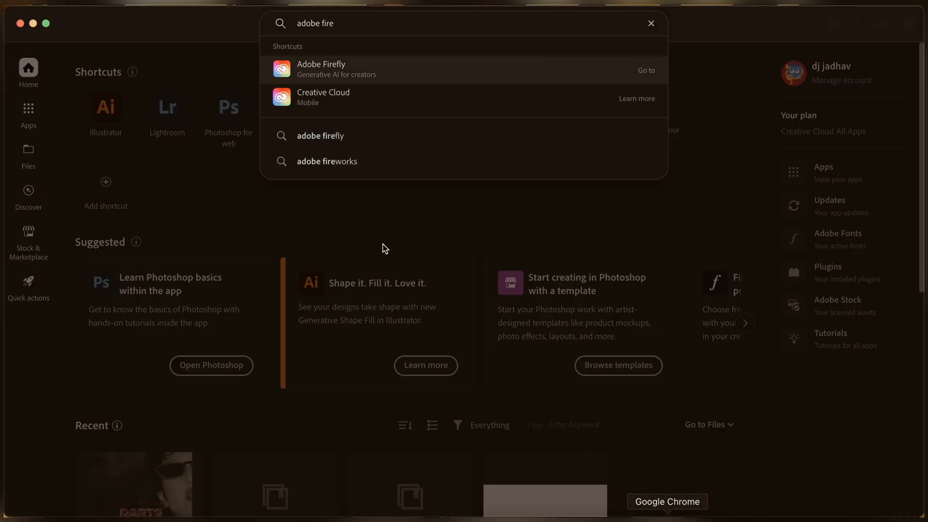
click(420, 75)
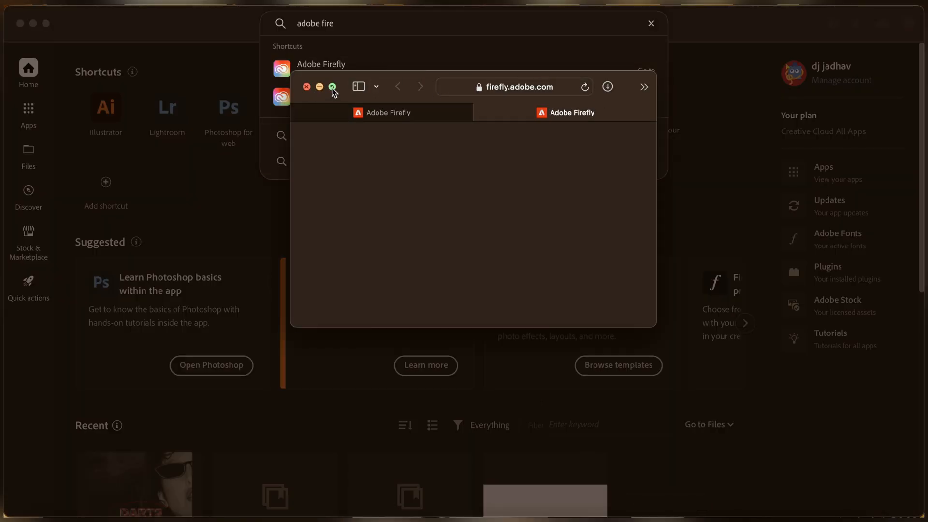
click(333, 88)
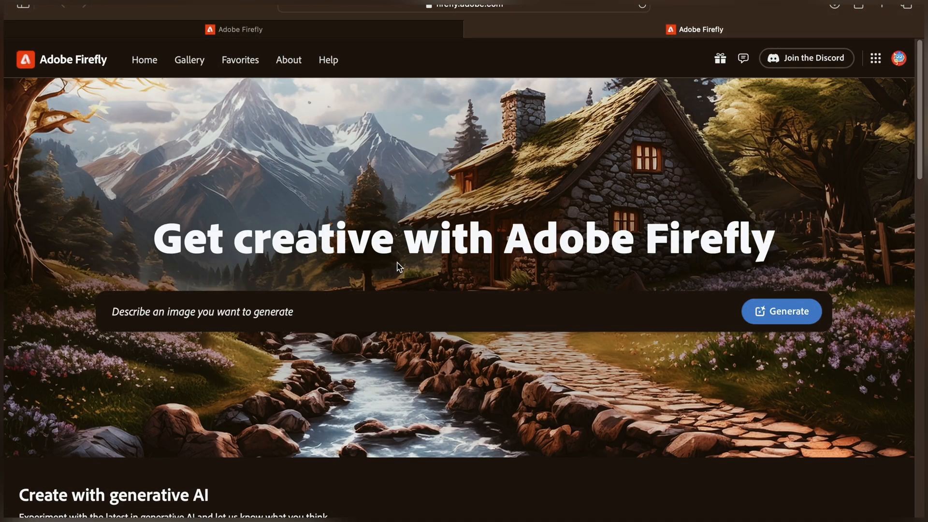
Replace the sample prompt and generate images from the prompt "rich colour paints texture 3d".
click(467, 314)
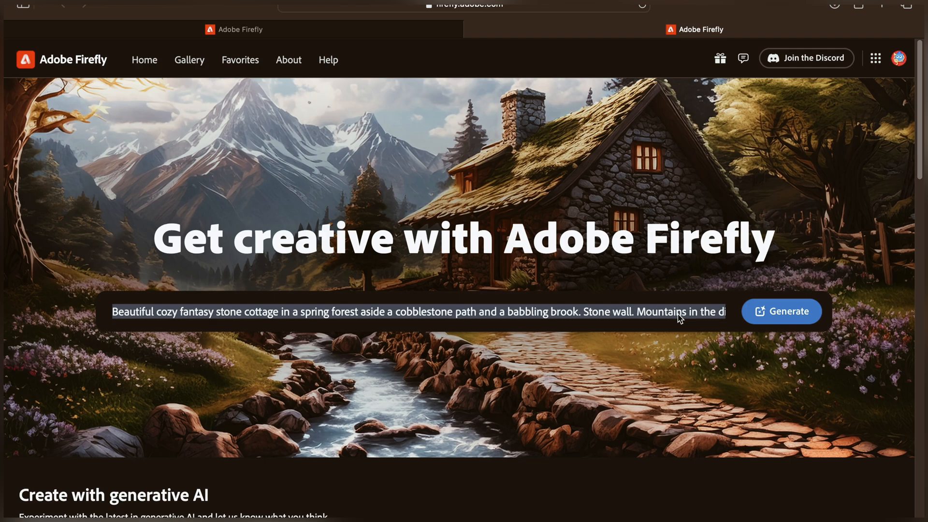
key(BackSpace)
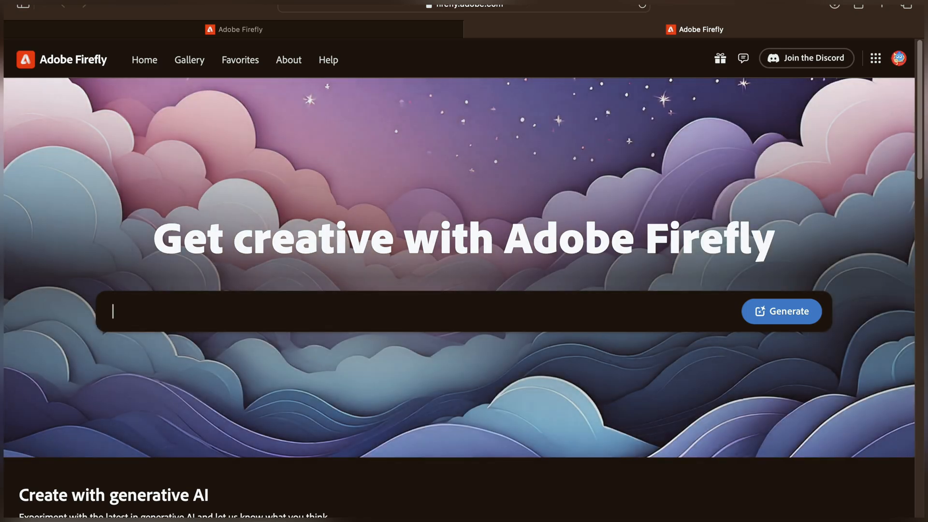
text(rich colour paints )
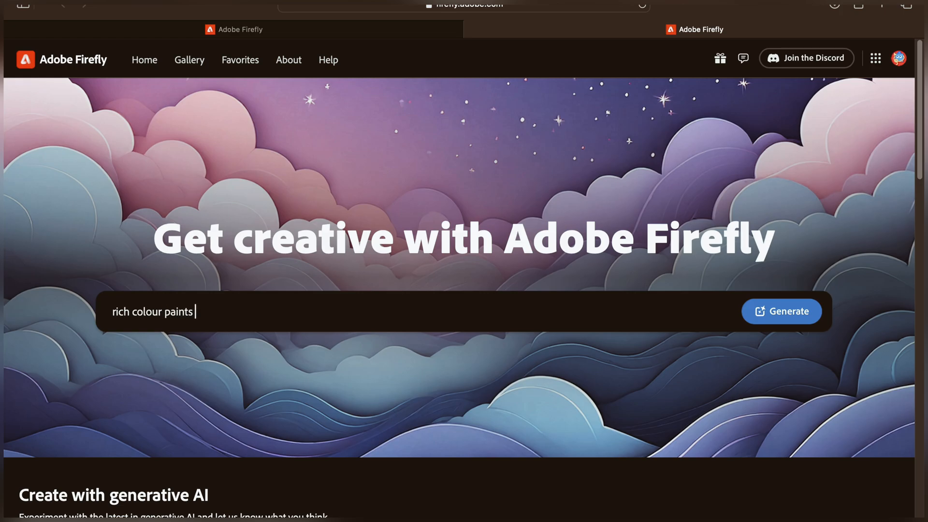
text(log)
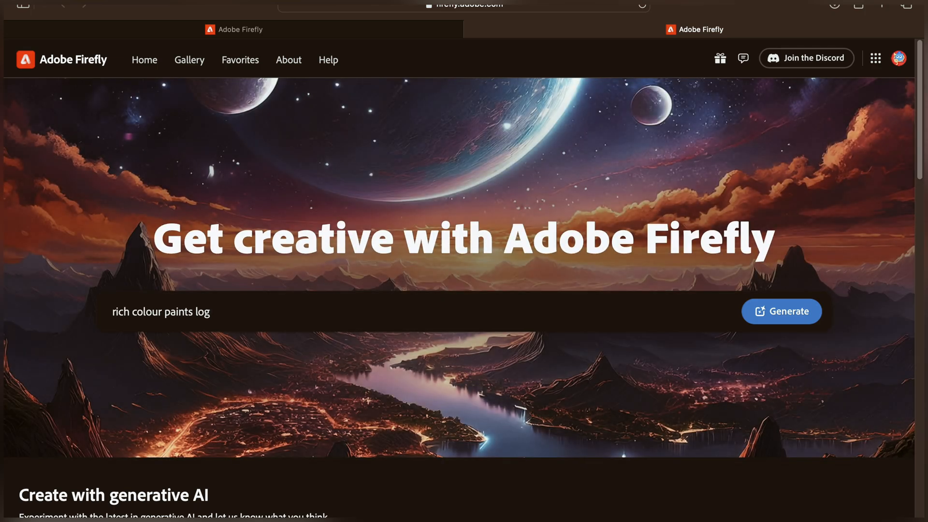
key(BackSpace)
key(BackSpace)
key(BackSpace)
text(texture 3d)
key(Return)
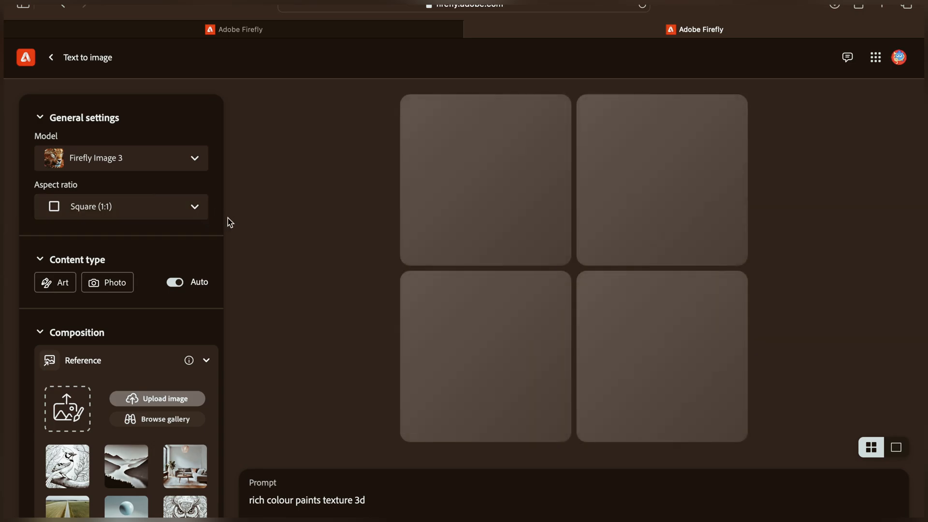
Set the aspect ratio to Landscape (4:3) and the content type to Photo.
mouse_move(638, 355)
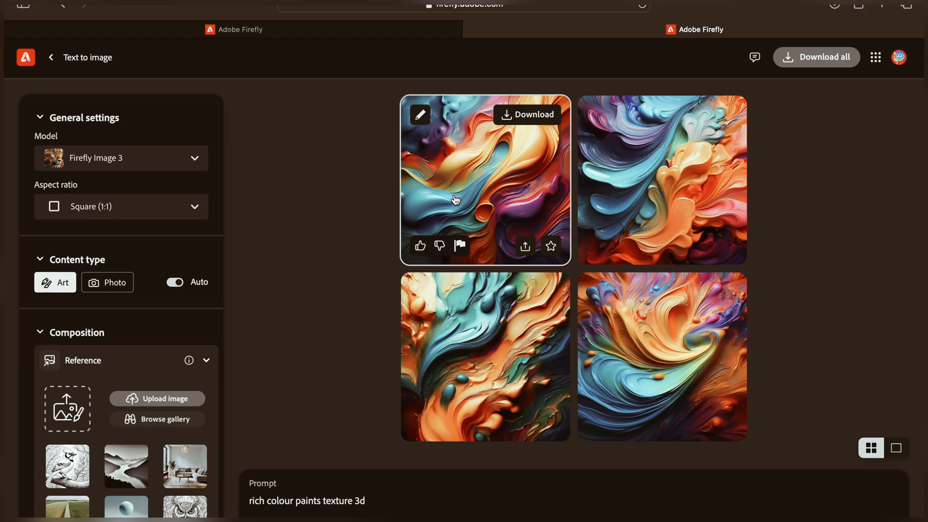
click(196, 208)
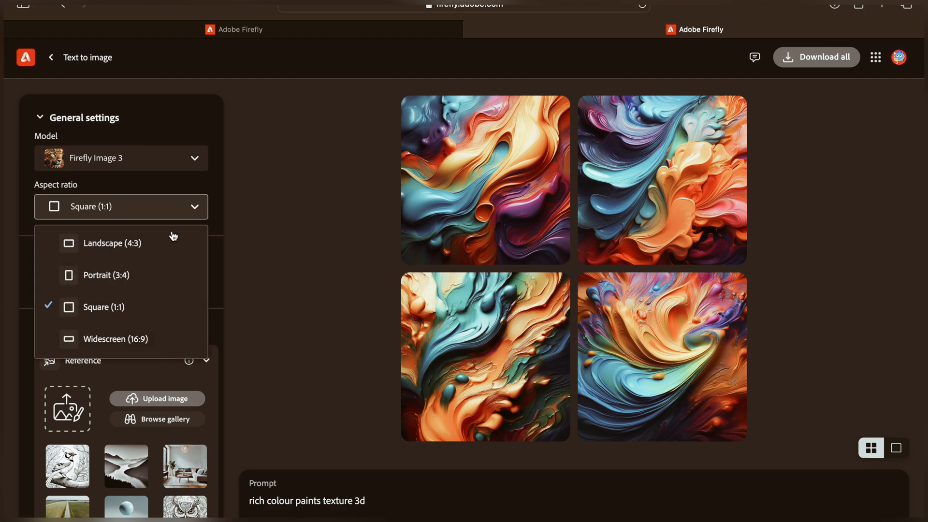
click(129, 249)
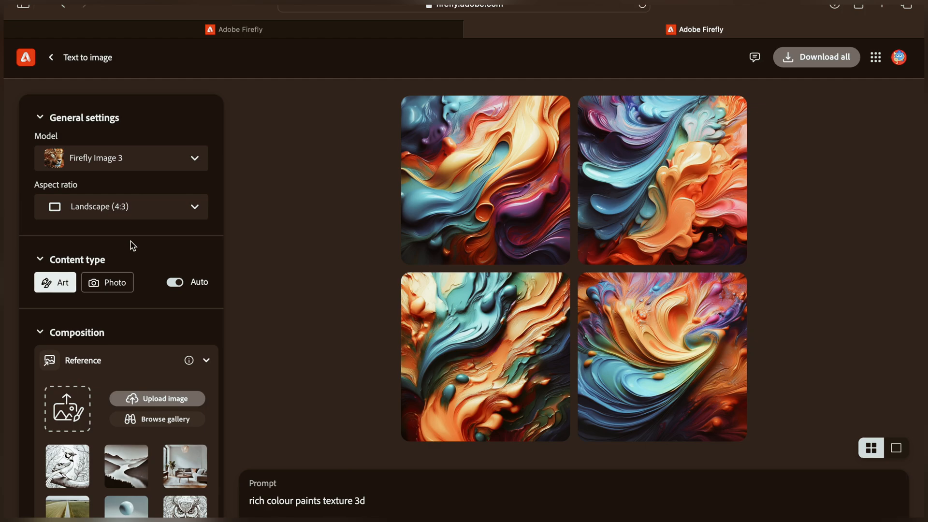
click(125, 287)
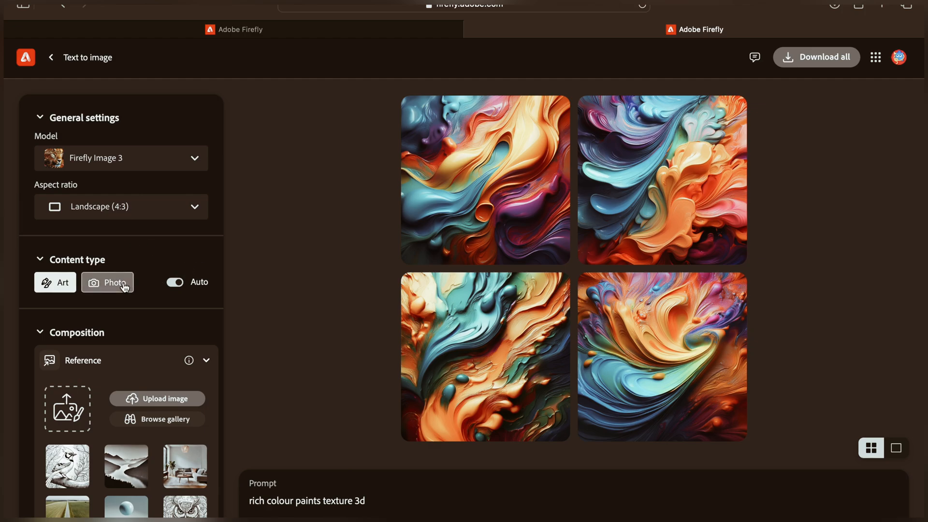
Use the lower-left generated image as a style reference.
scroll(190, 318, down, 1)
scroll(190, 319, down, 3)
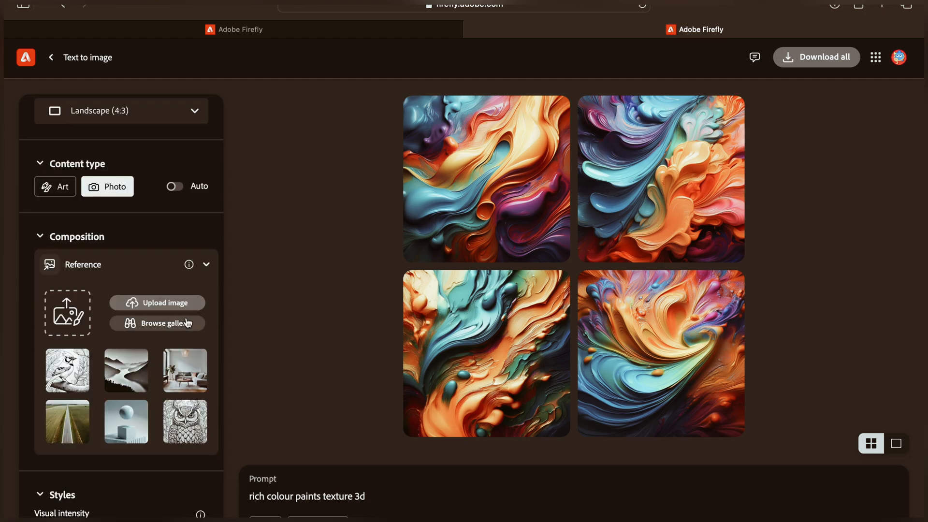
mouse_move(487, 277)
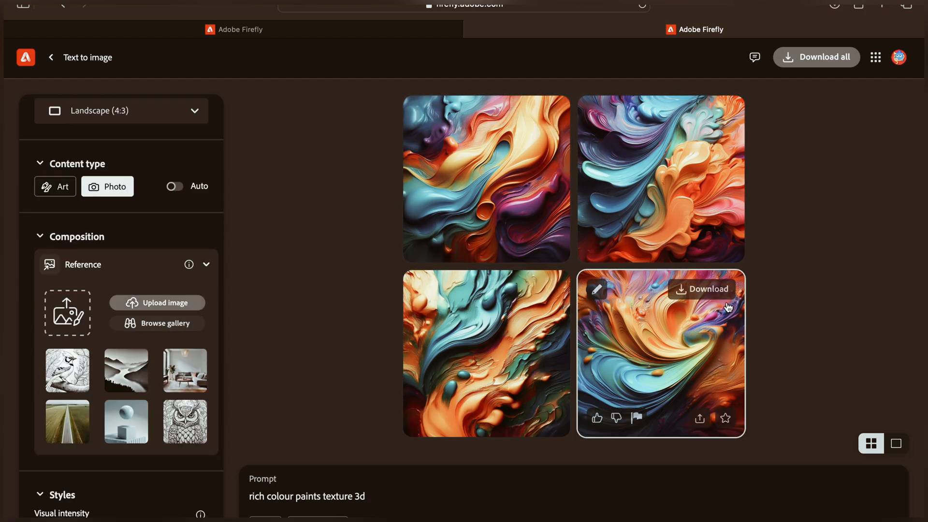
mouse_move(447, 297)
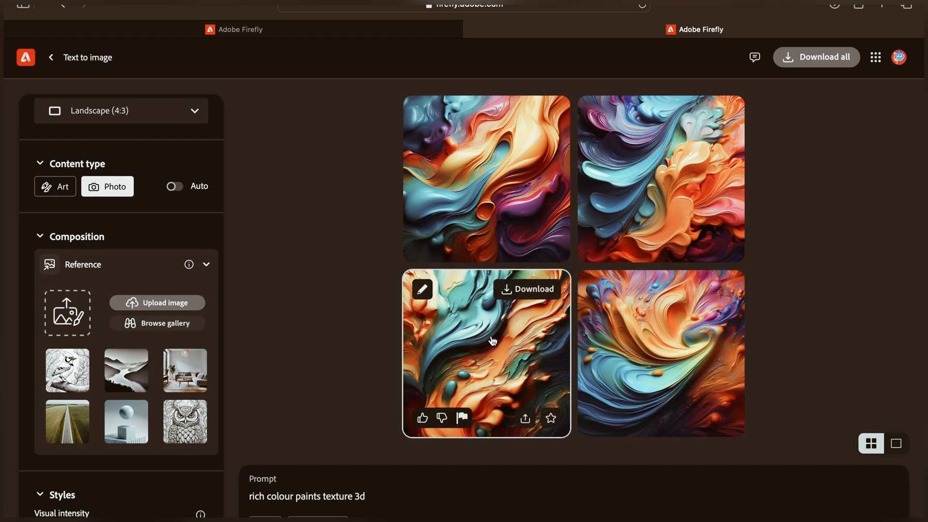
click(423, 291)
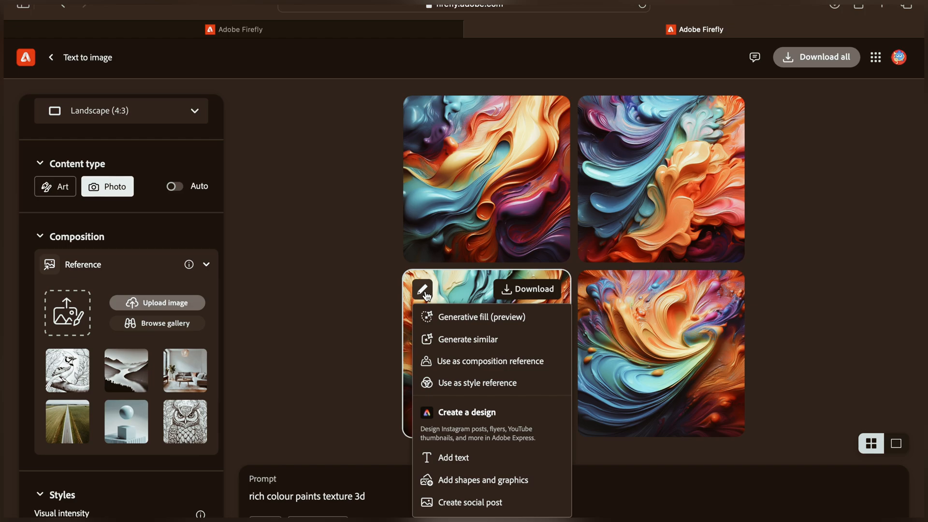
click(456, 383)
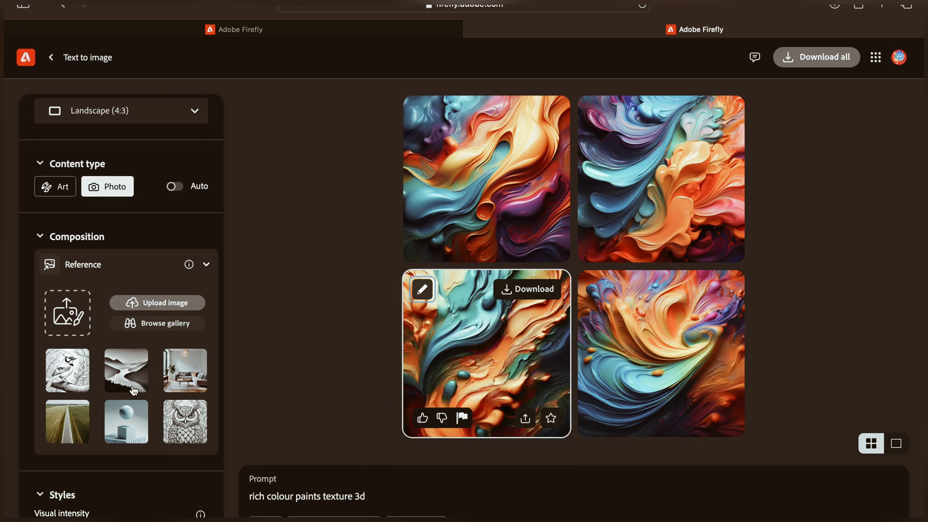
Upload the exported Hiring!.png darts image from the Desktop as the composition reference and accept the upload notice.
scroll(137, 350, down, 1)
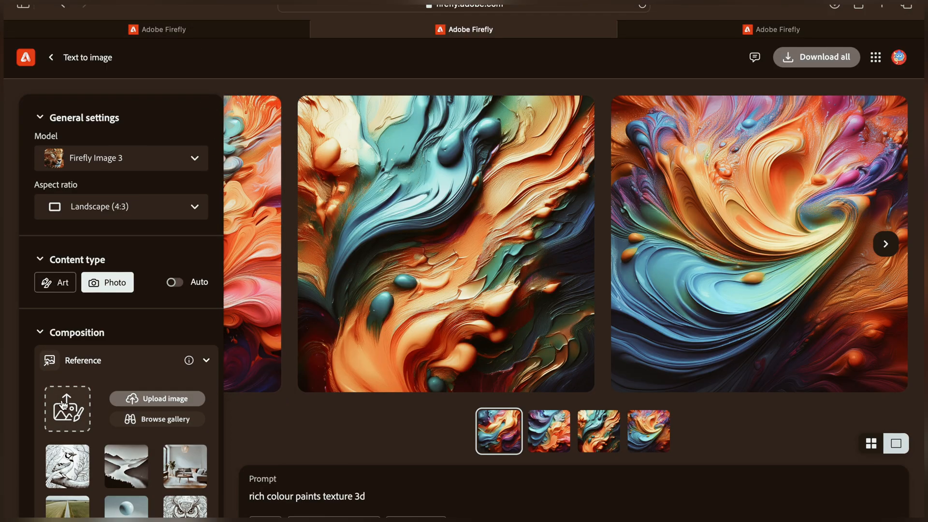
click(65, 404)
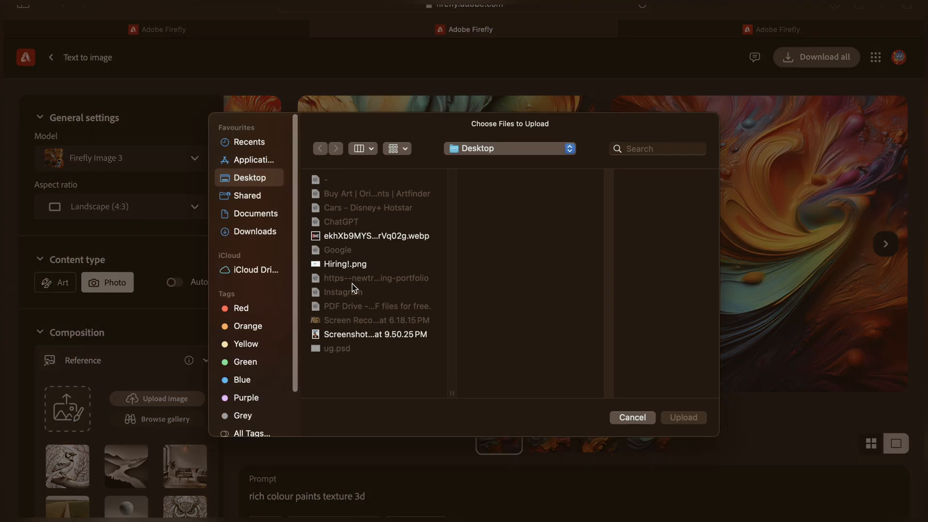
click(337, 265)
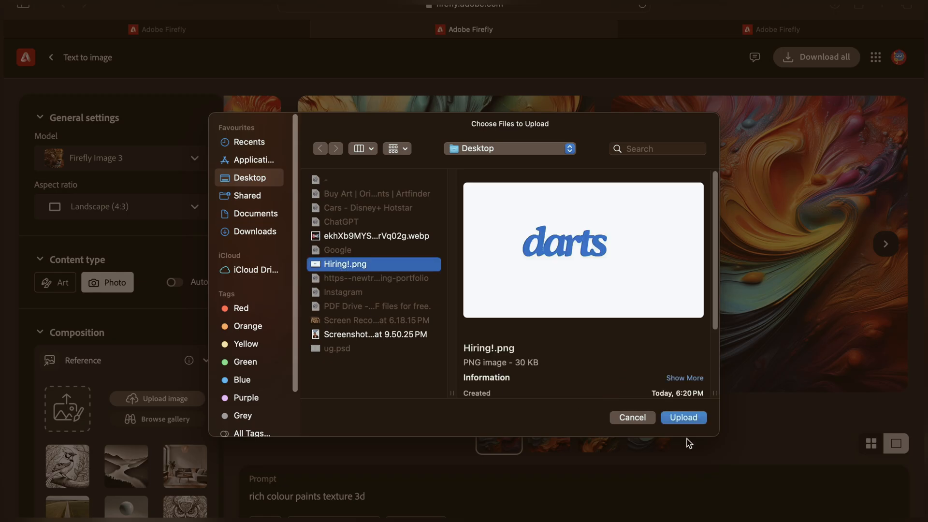
click(683, 418)
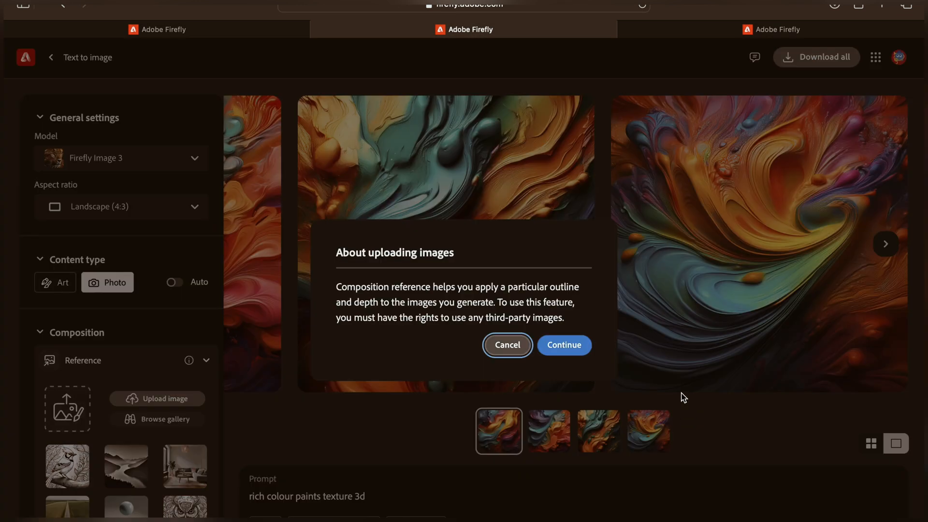
click(568, 348)
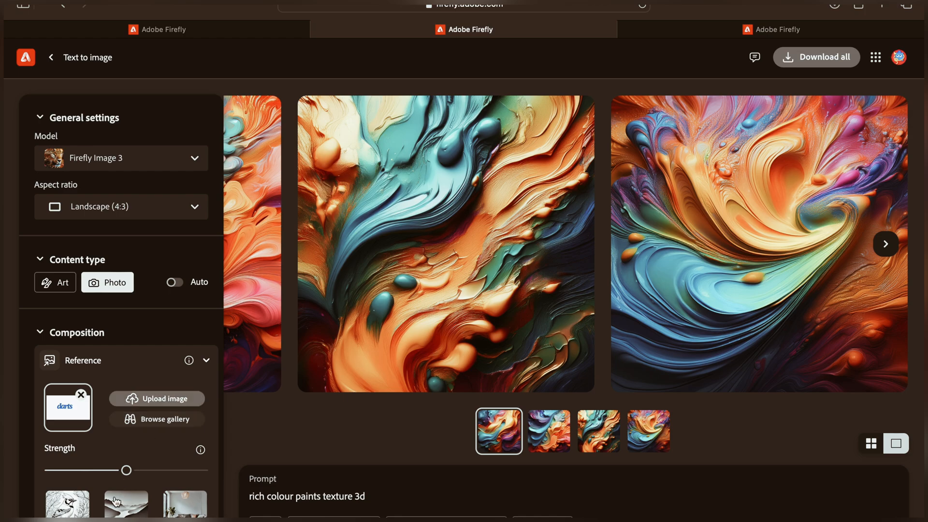
Set the composition reference strength to maximum and the style visual intensity and strength to minimum.
scroll(96, 482, down, 8)
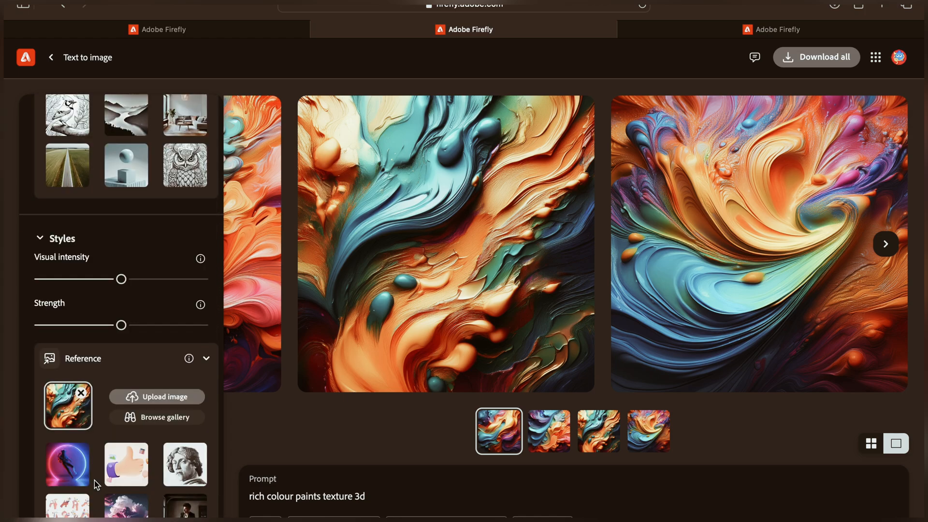
scroll(94, 480, up, 3)
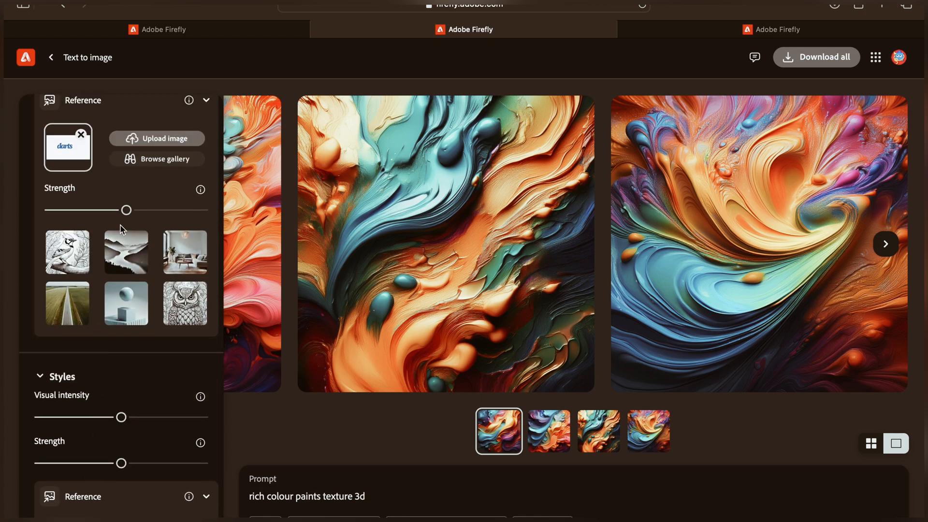
drag(128, 210, 203, 210)
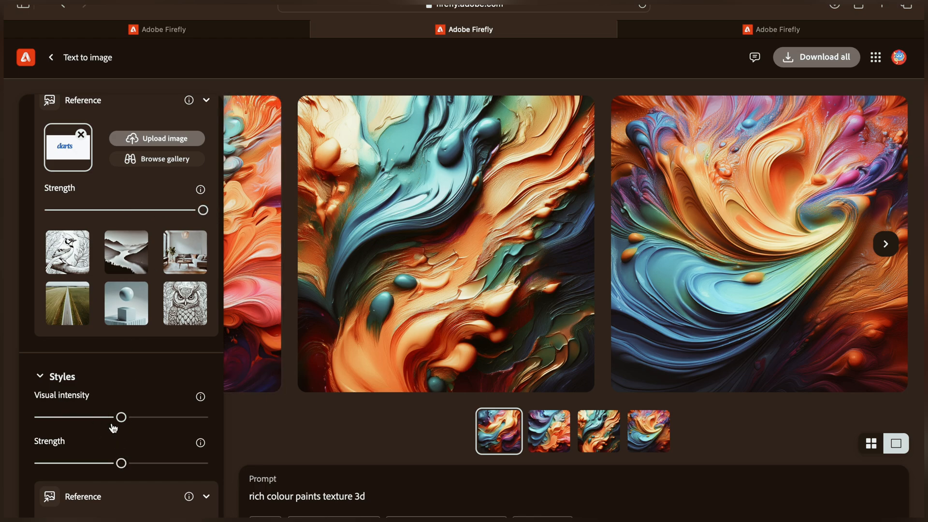
drag(121, 418, 7, 447)
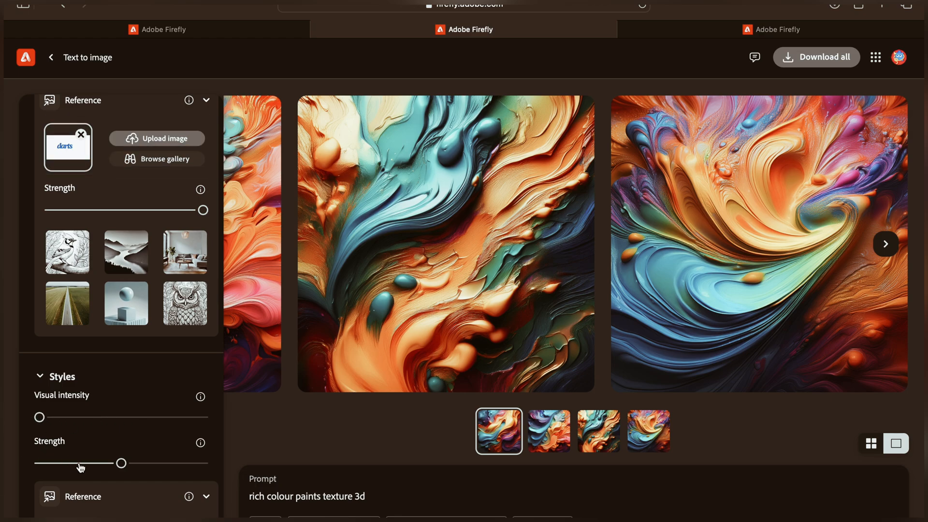
drag(121, 465, 6, 461)
Apply the Hyper realistic effect from the popular effects.
scroll(212, 480, down, 3)
scroll(209, 464, down, 10)
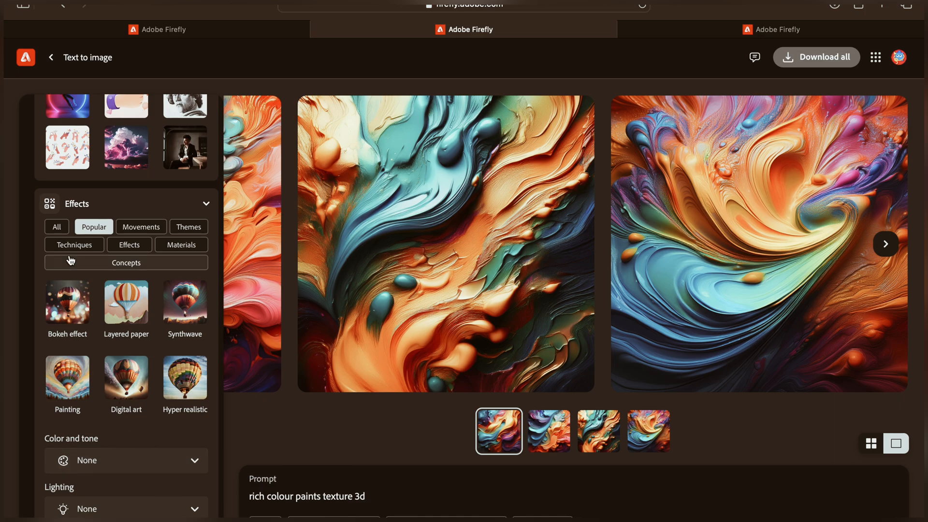
click(188, 392)
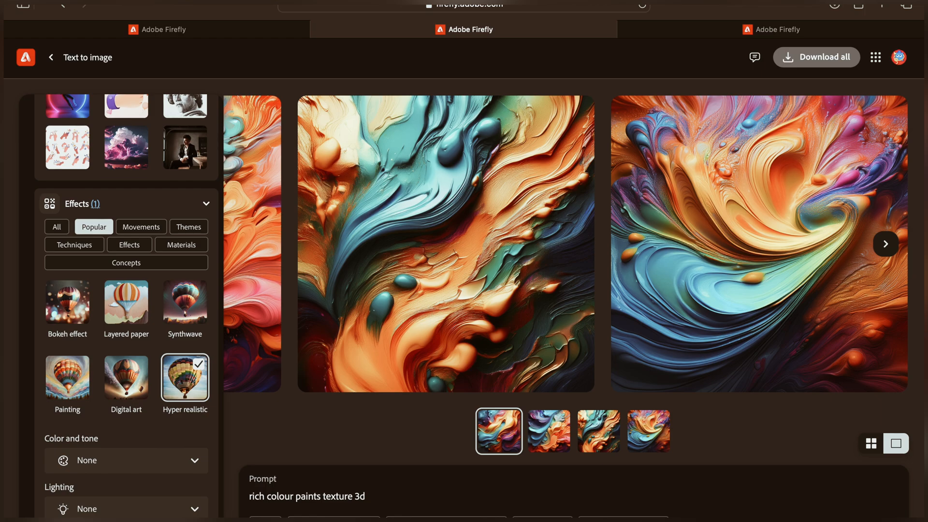
Generate new images with the updated settings and show the results in grid layout.
scroll(170, 451, up, 10)
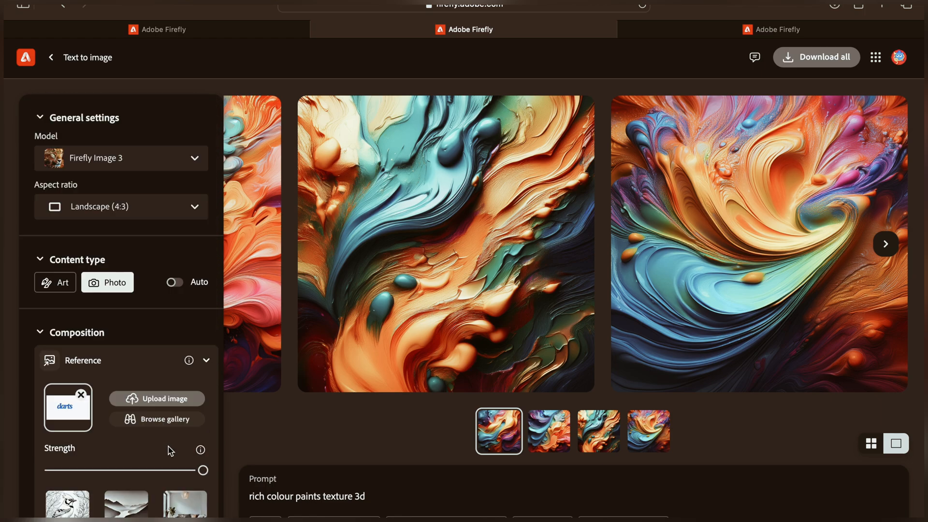
scroll(170, 450, down, 10)
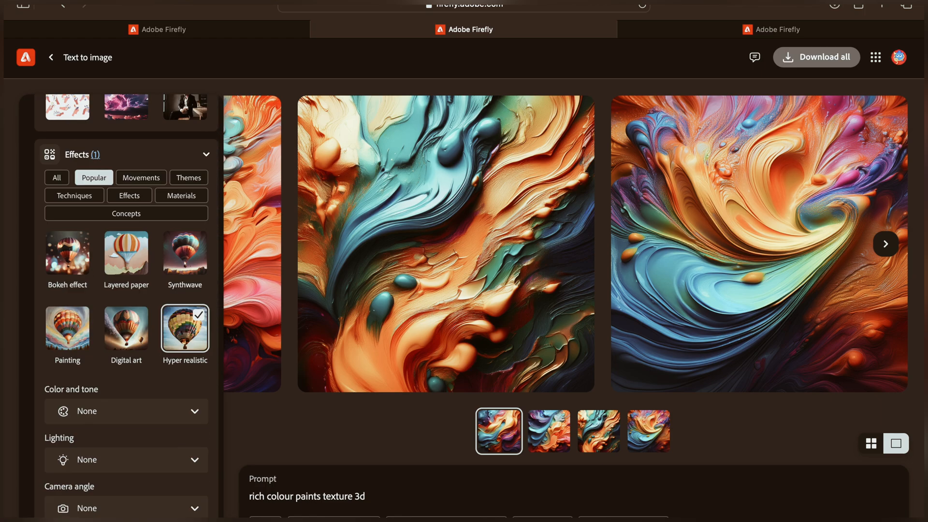
click(865, 520)
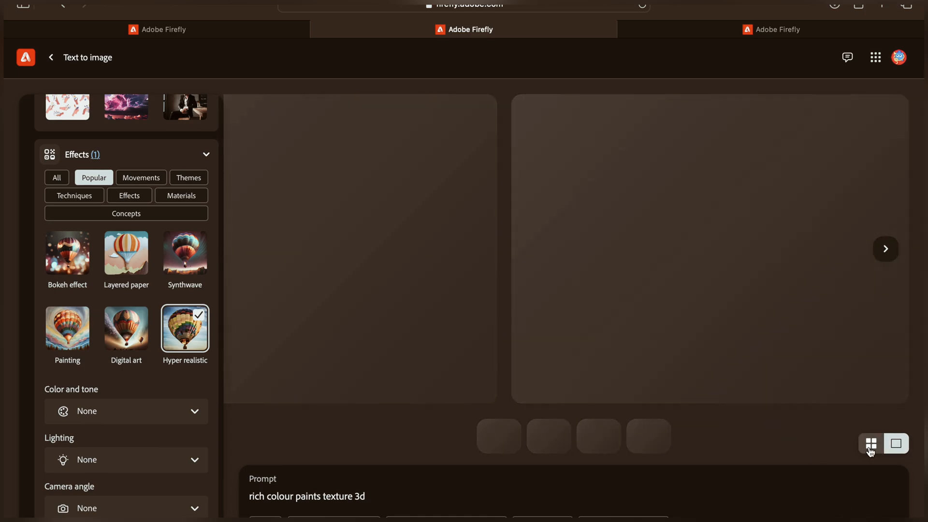
click(872, 442)
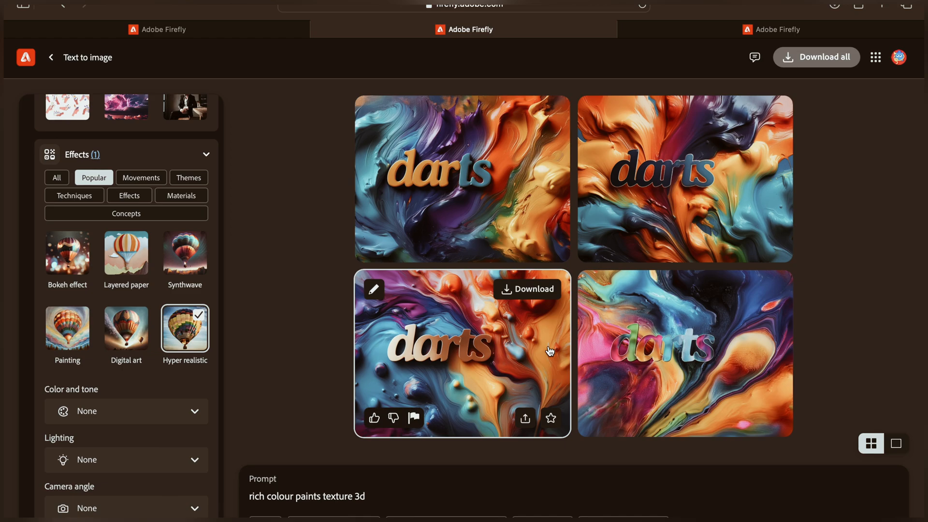
Open the first generated darts image and page through all four results in the enlarged viewer, then close it.
mouse_move(511, 236)
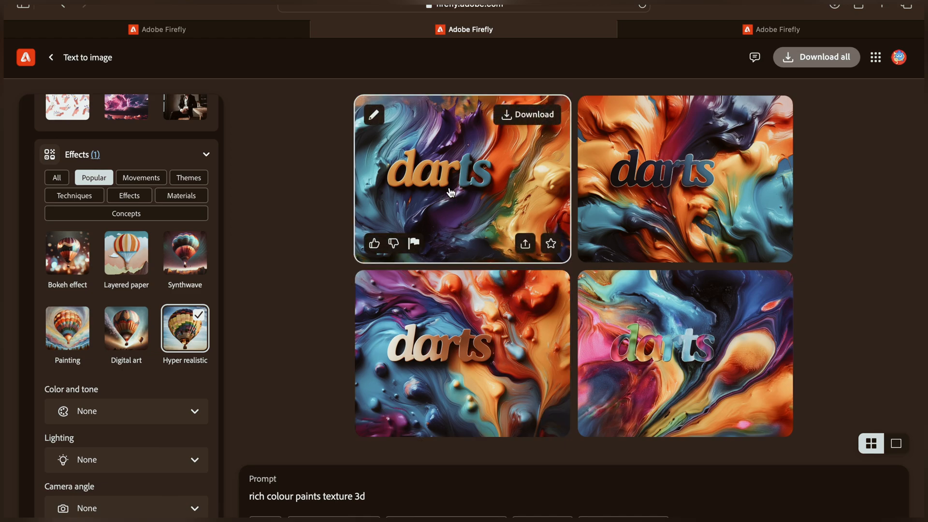
click(467, 190)
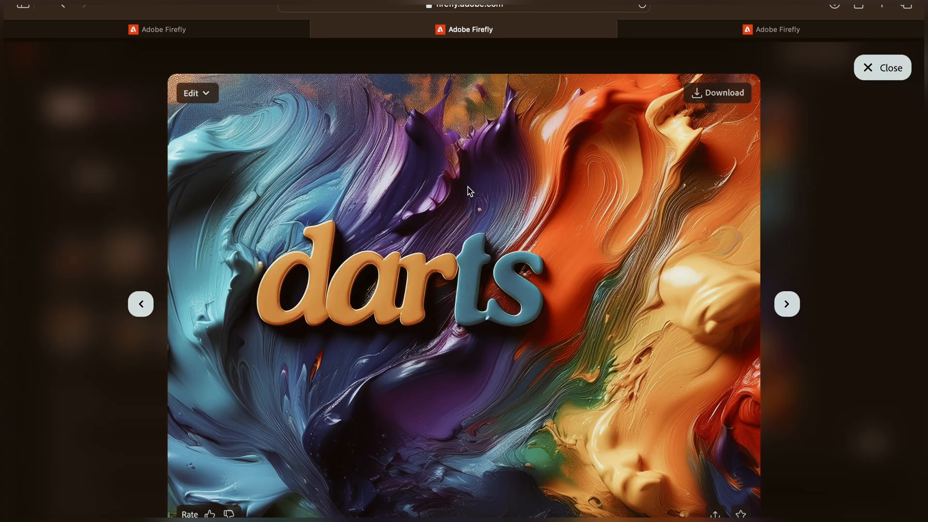
click(788, 305)
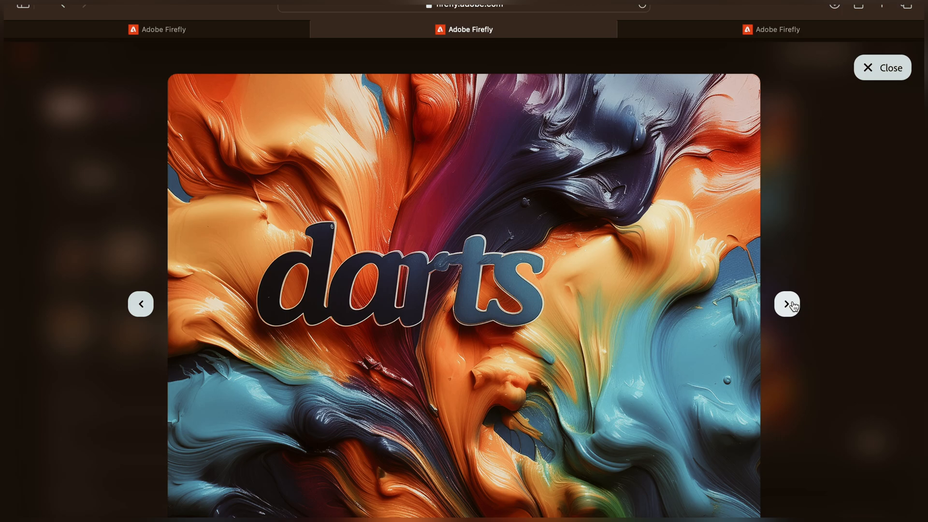
click(792, 304)
click(792, 304)
click(791, 304)
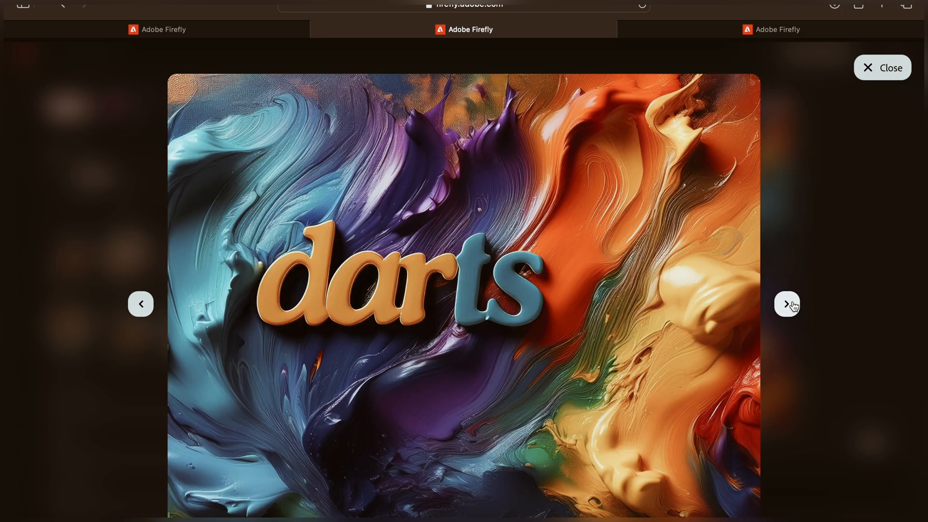
click(793, 305)
click(793, 306)
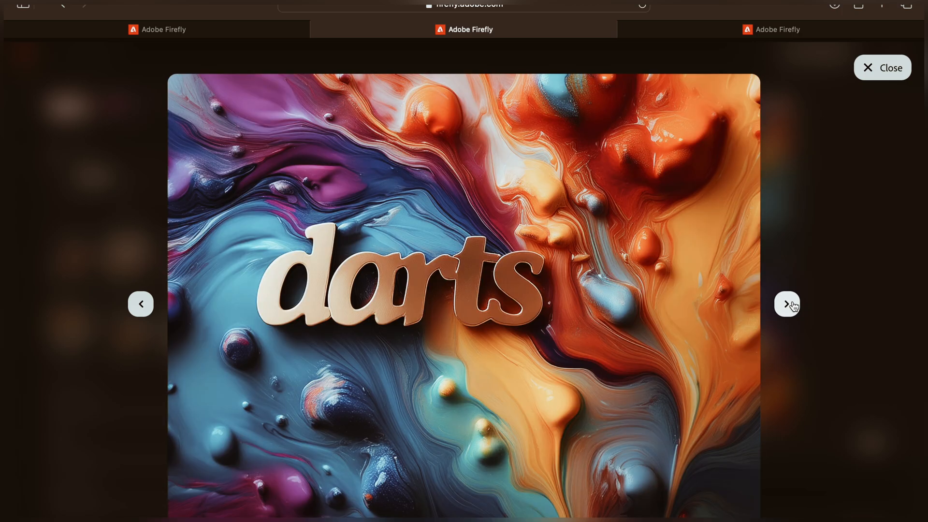
click(792, 306)
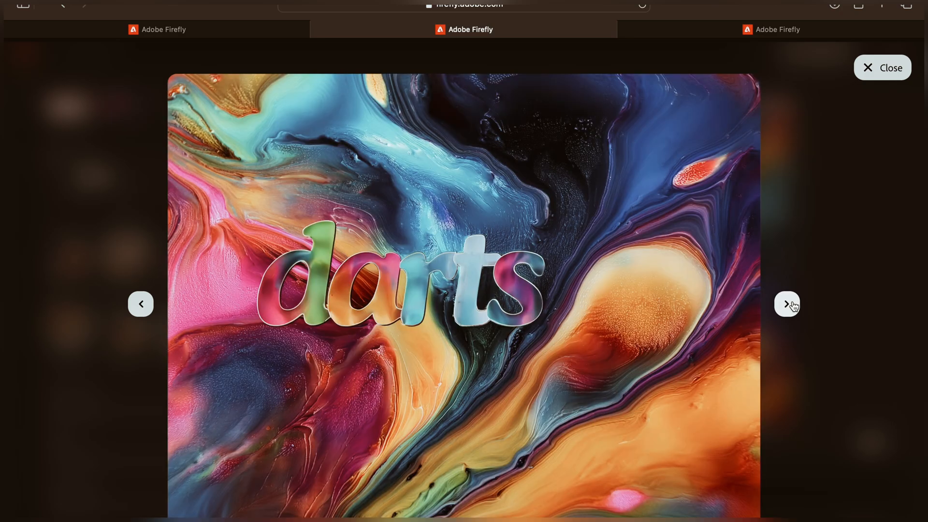
click(793, 306)
click(869, 68)
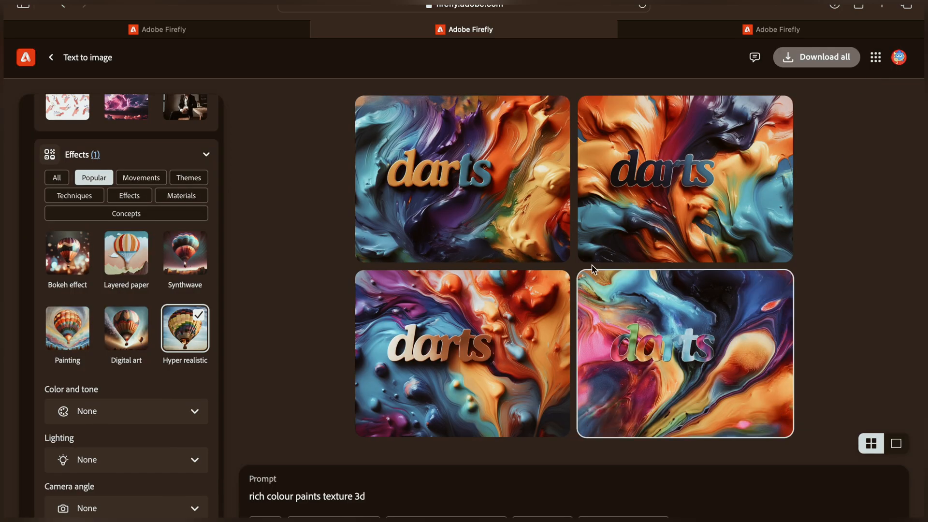
mouse_move(599, 266)
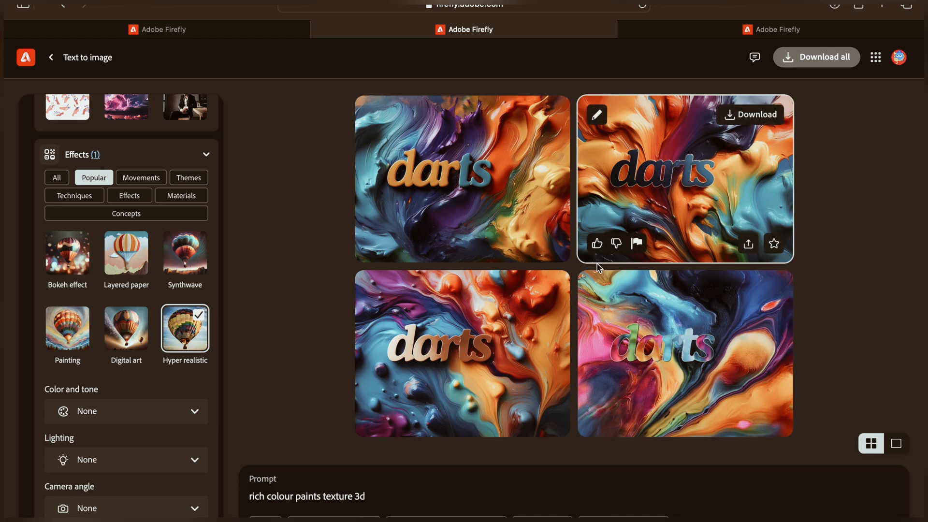
mouse_move(408, 379)
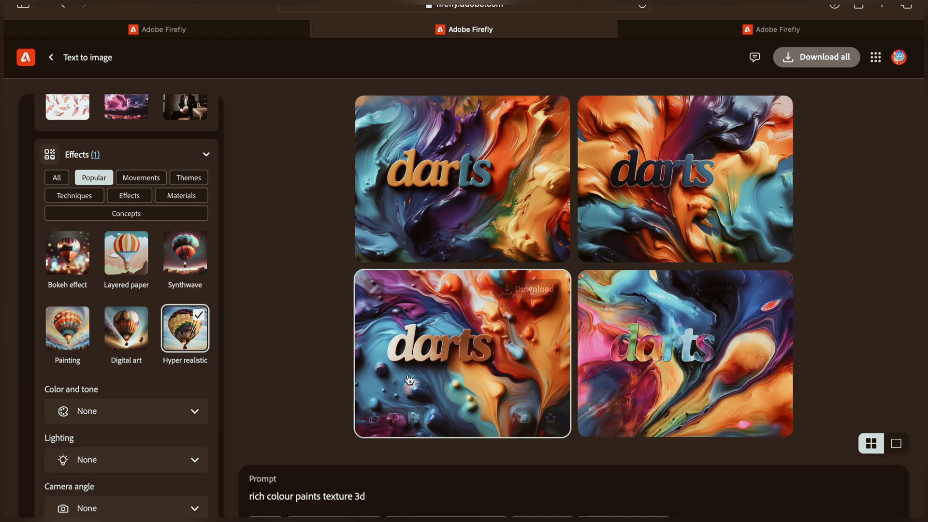